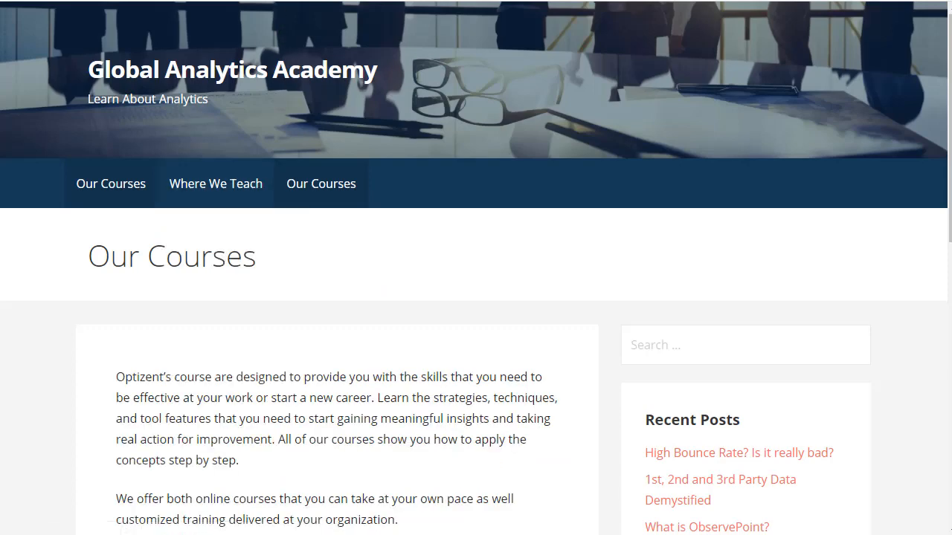
- Follow the Online Courses link on the Global Analytics Academy site's Our Courses page to the Optizent site
{"action": "key", "text": "ctrl+Tab"}
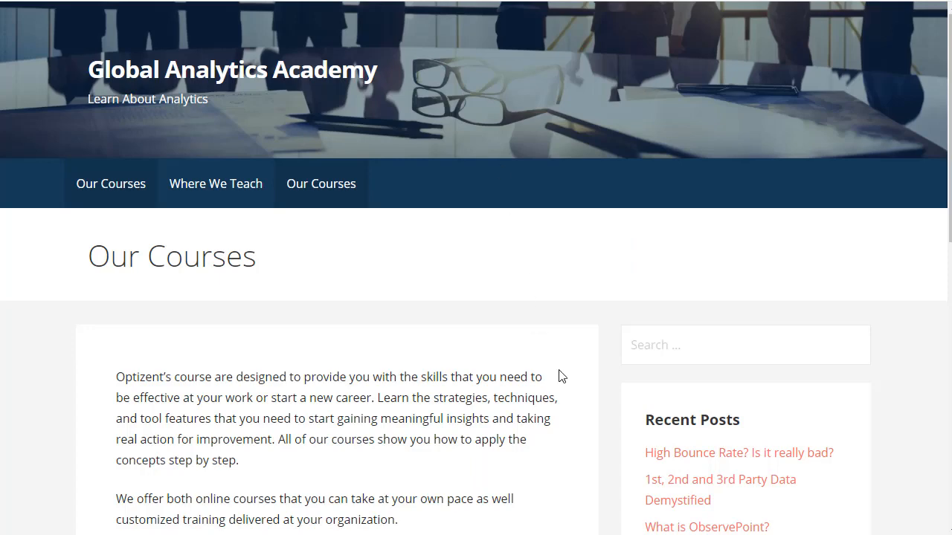
{"action": "scroll", "coordinate": [559, 376], "scroll_direction": "down", "scroll_amount": 5}
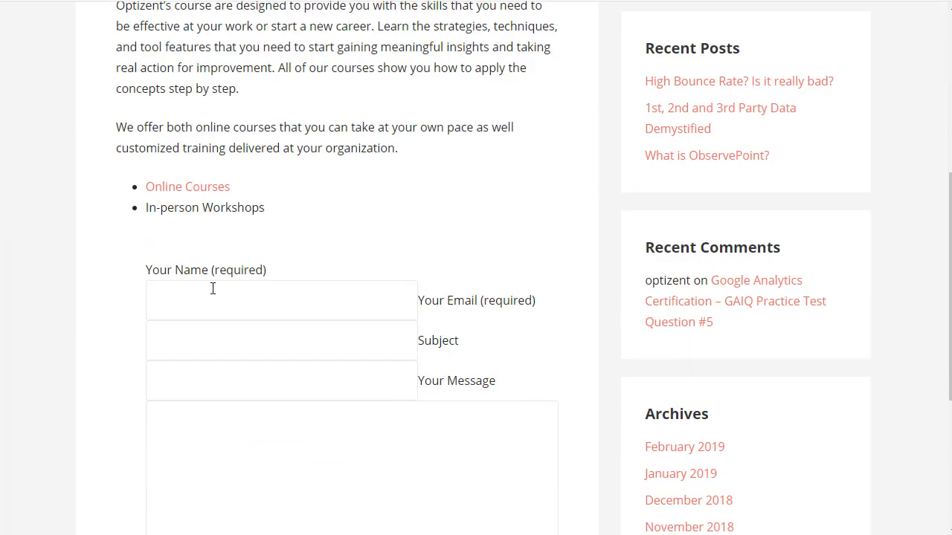
{"action": "left_click", "coordinate": [183, 190]}
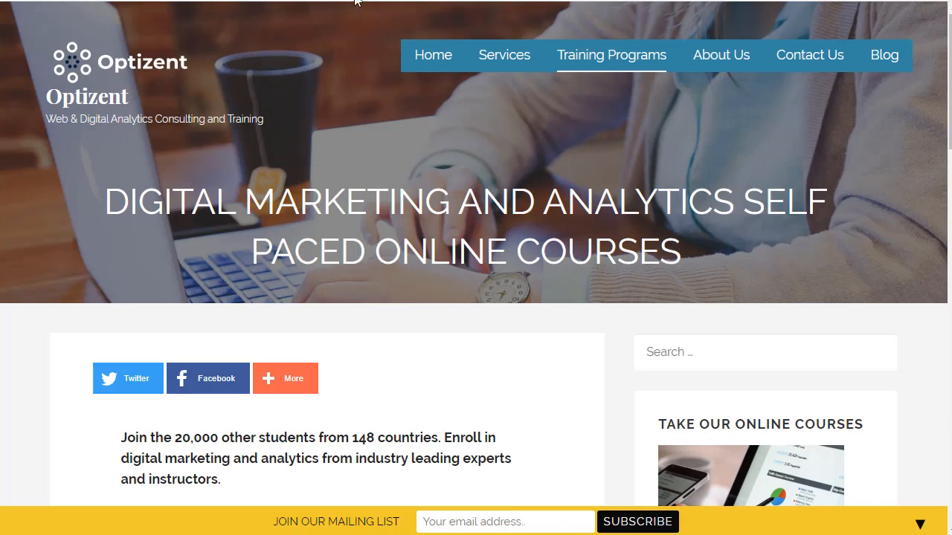
- Switch to Google Analytics, check the top referrals and keywords in the Realtime overview, and open the realtime Traffic Sources report
{"action": "key", "text": "ctrl+Tab"}
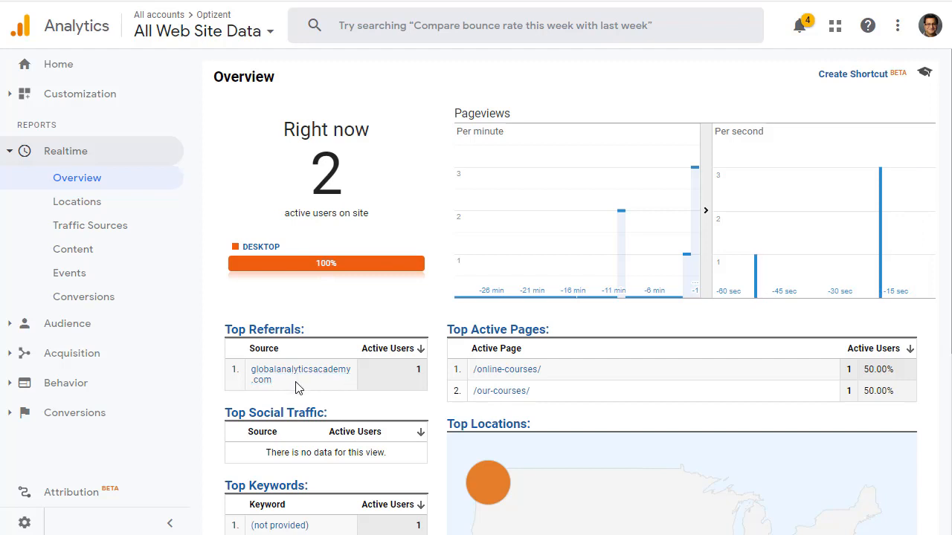
{"action": "scroll", "coordinate": [297, 402], "scroll_direction": "down", "scroll_amount": 1}
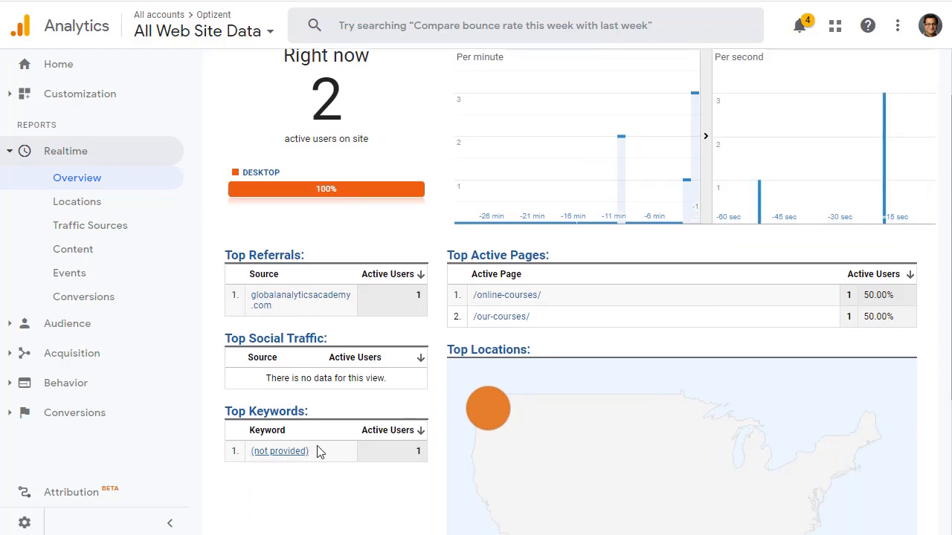
{"action": "left_click", "coordinate": [89, 231]}
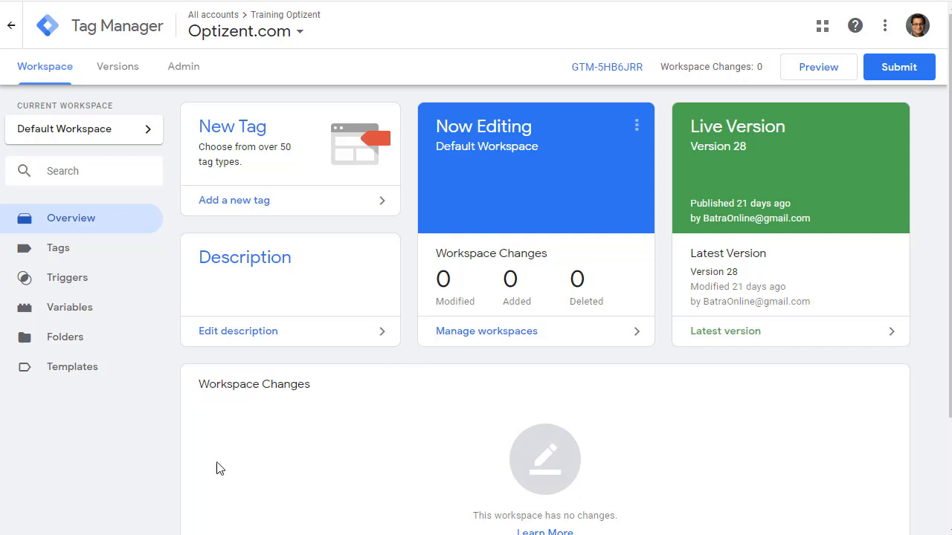
- Open the user-defined GAID variable of the Optizent.com container in Tag Manager and make its configuration editable
{"action": "left_click", "coordinate": [87, 312]}
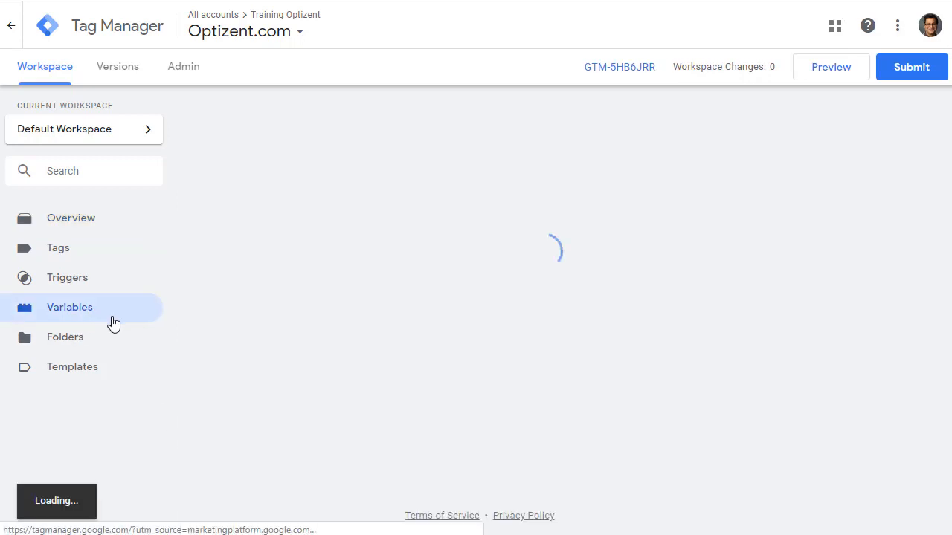
{"action": "scroll", "coordinate": [523, 408], "scroll_direction": "down", "scroll_amount": 9}
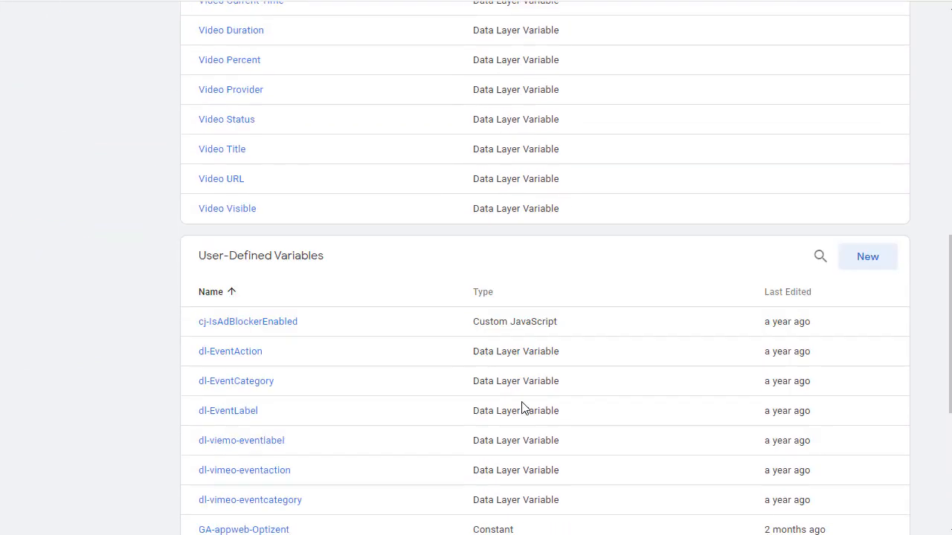
{"action": "scroll", "coordinate": [523, 408], "scroll_direction": "down", "scroll_amount": 4}
{"action": "left_click", "coordinate": [211, 259]}
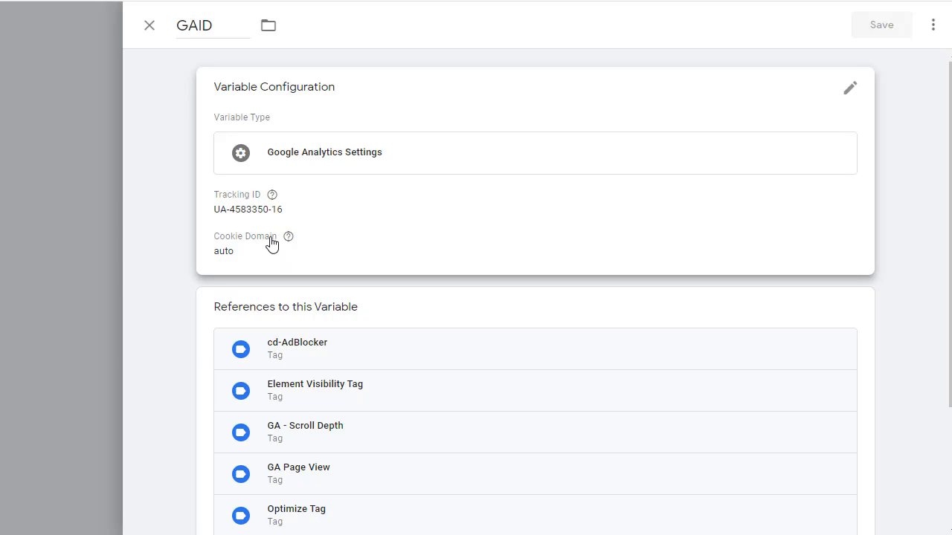
{"action": "left_click", "coordinate": [270, 241]}
{"action": "scroll", "coordinate": [438, 364], "scroll_direction": "down", "scroll_amount": 5}
{"action": "scroll", "coordinate": [728, 211], "scroll_direction": "up", "scroll_amount": 3}
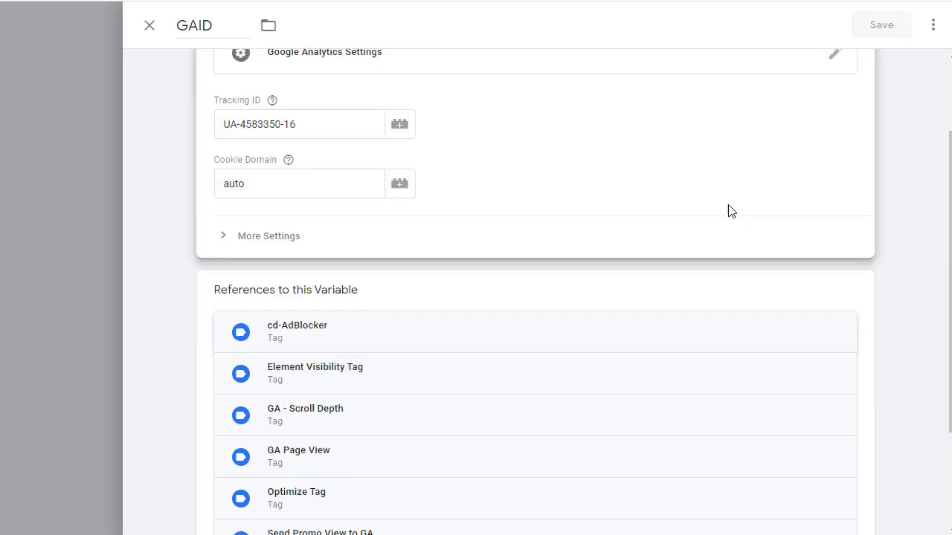
- Add the field allowLinker with the value true to the GAID variable's Fields to Set
{"action": "left_click", "coordinate": [223, 241]}
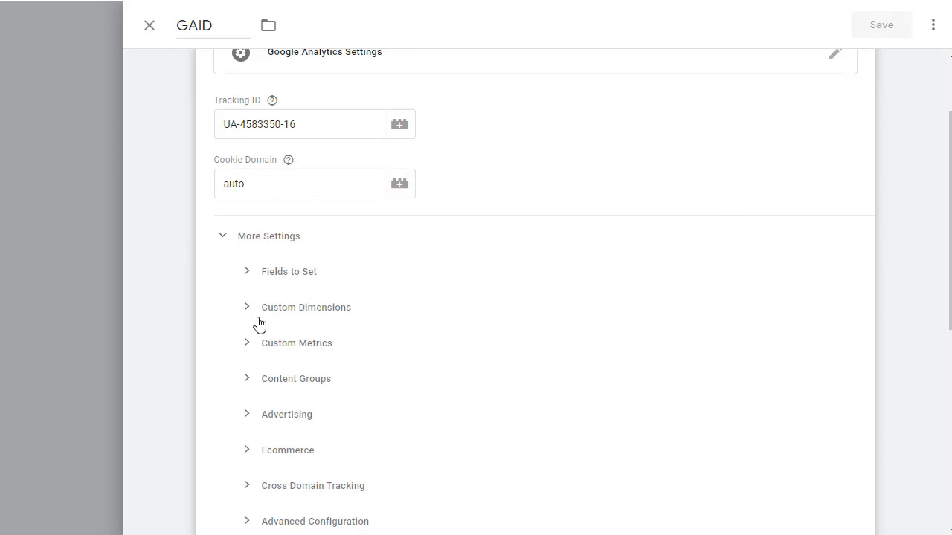
{"action": "left_click", "coordinate": [248, 280]}
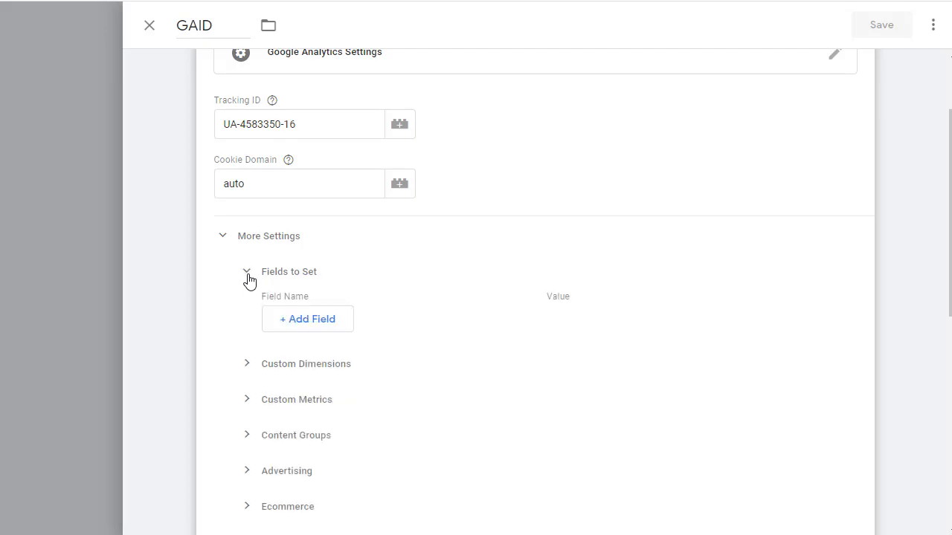
{"action": "left_click", "coordinate": [325, 332]}
{"action": "left_click", "coordinate": [324, 327]}
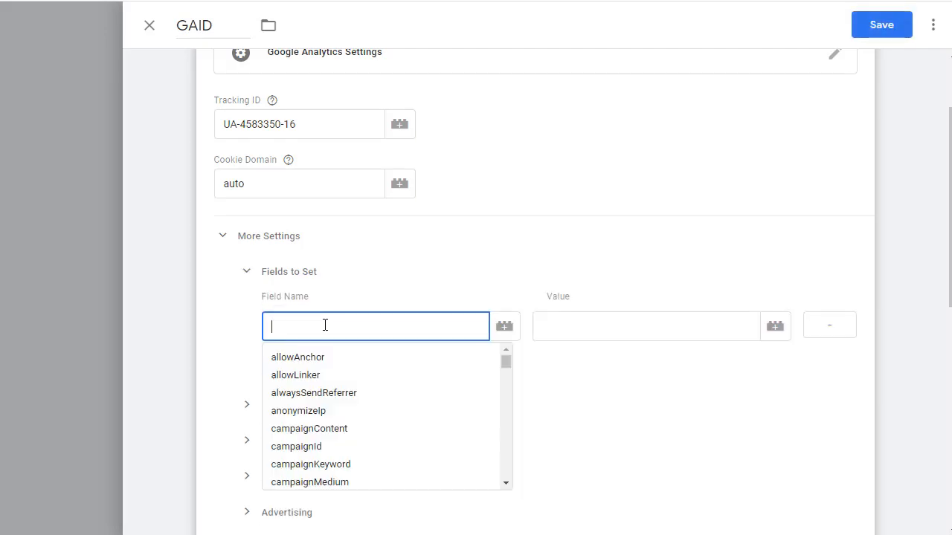
{"action": "left_click", "coordinate": [305, 375]}
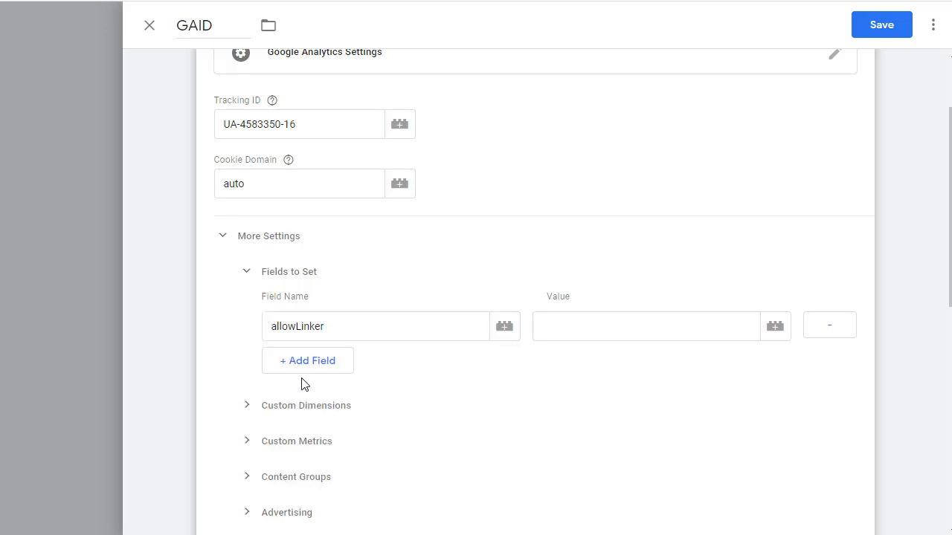
{"action": "left_click", "coordinate": [570, 331]}
{"action": "type", "text": "tr"}
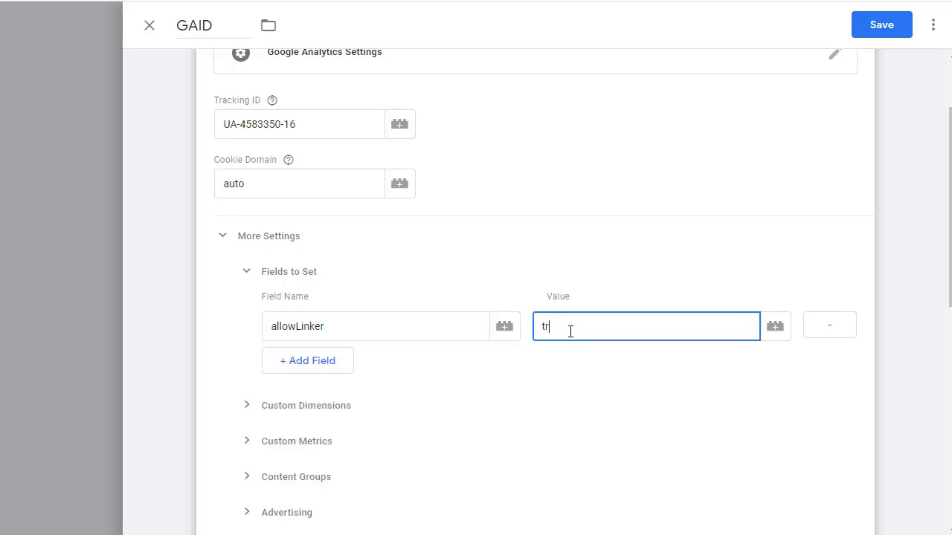
{"action": "type", "text": "ue"}
- Set the GAID variable's cross-domain Auto Link Domains to optizent.com,globalanalyticsacademy.com
{"action": "left_click_drag", "start_coordinate": [951, 206], "coordinate": [950, 270]}
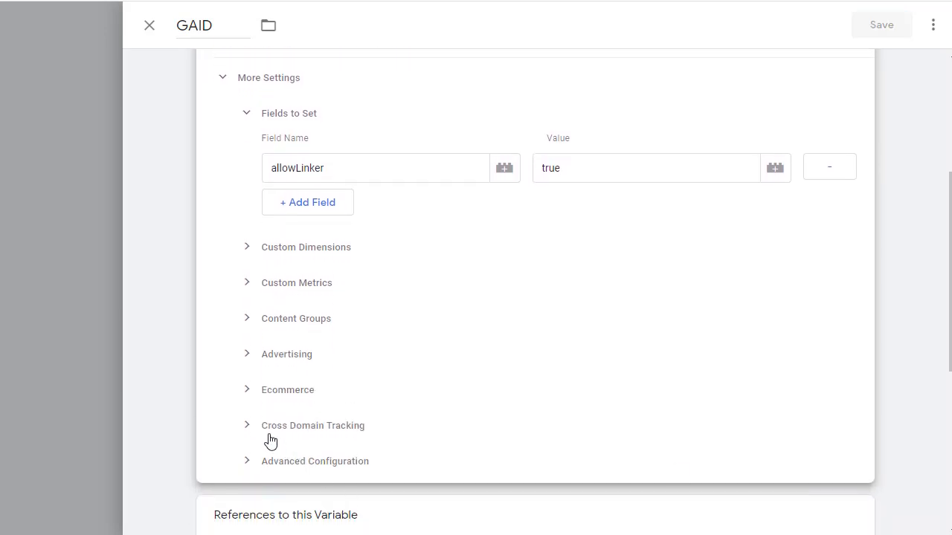
{"action": "left_click", "coordinate": [248, 426]}
{"action": "scroll", "coordinate": [296, 342], "scroll_direction": "down", "scroll_amount": 2}
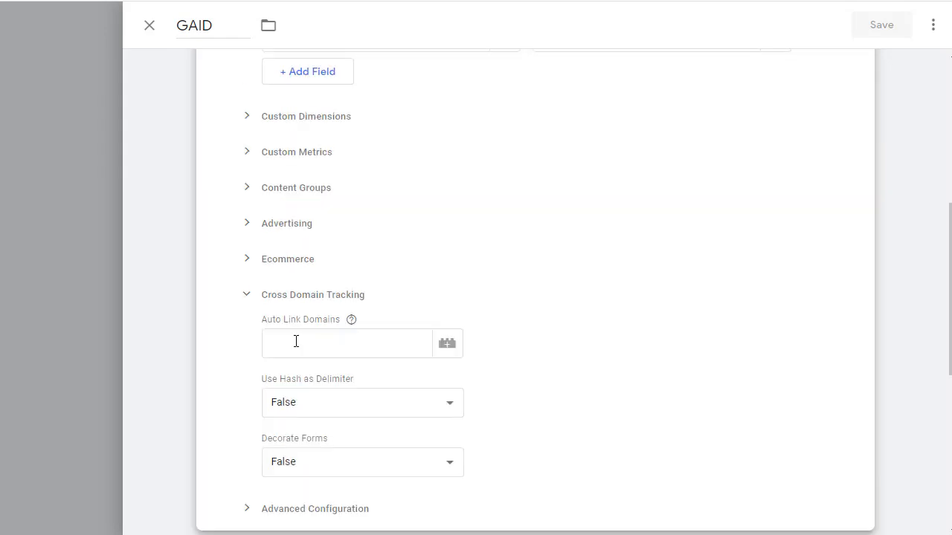
{"action": "left_click", "coordinate": [315, 340]}
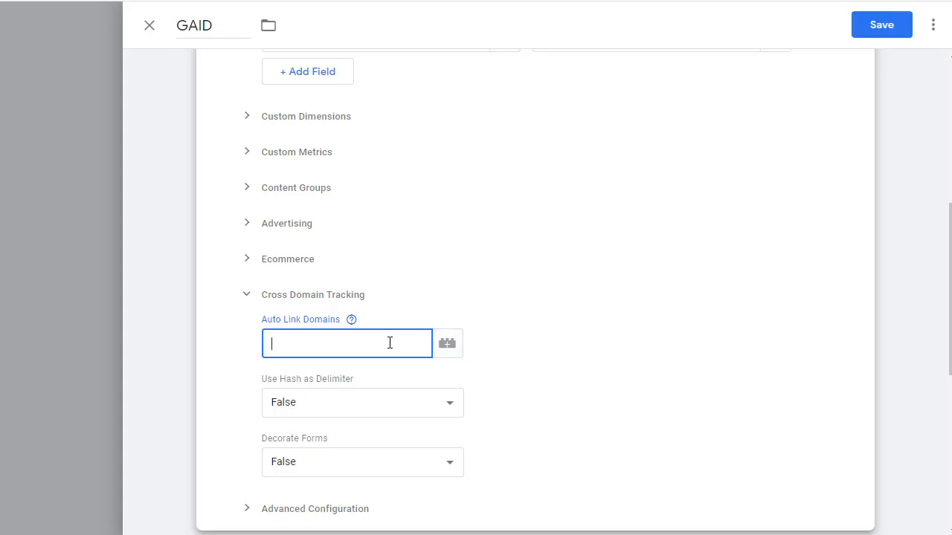
{"action": "type", "text": "ptizent.com,globalanalytics"}
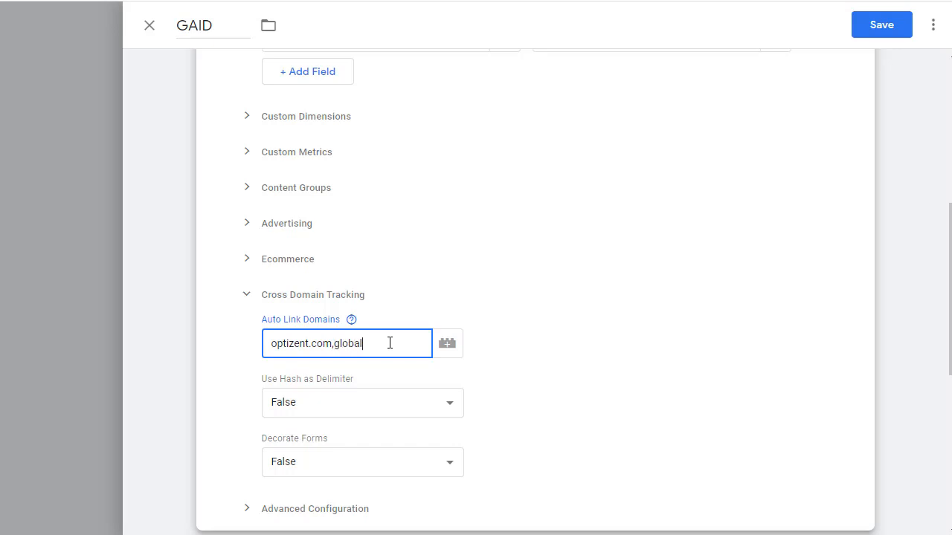
{"action": "type", "text": "academy"}
{"action": "type", "text": ".com"}
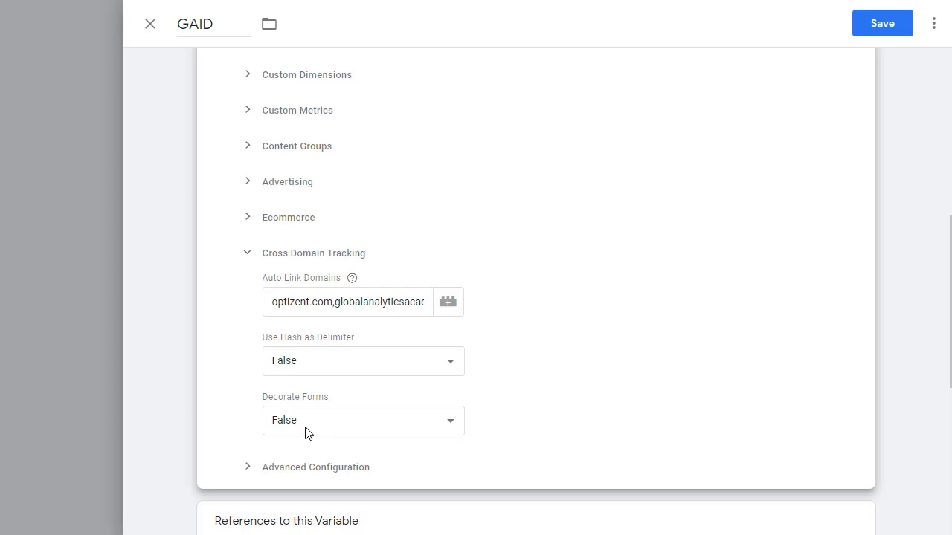
- Set Decorate Forms to True for cross-domain tracking, review the GAID variable's settings and save the variable
{"action": "left_click", "coordinate": [307, 432]}
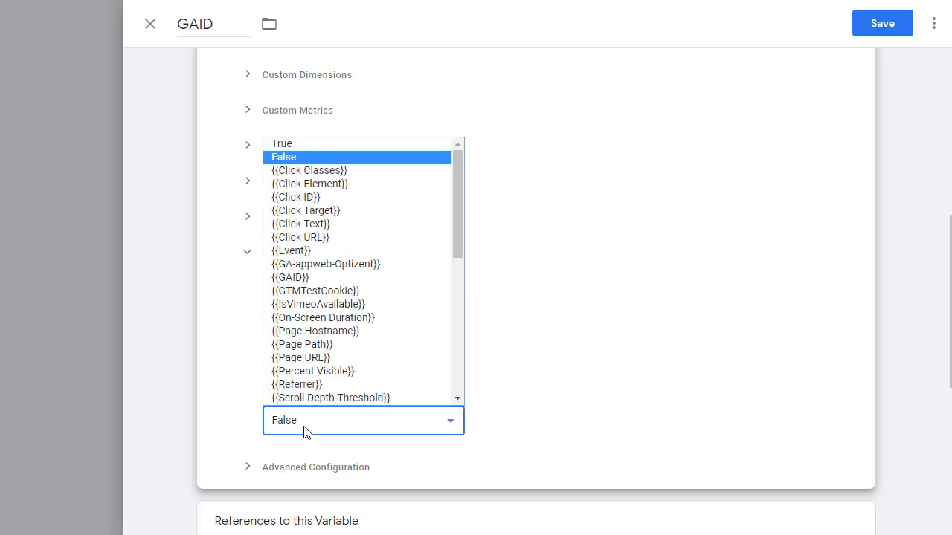
{"action": "left_click", "coordinate": [281, 147]}
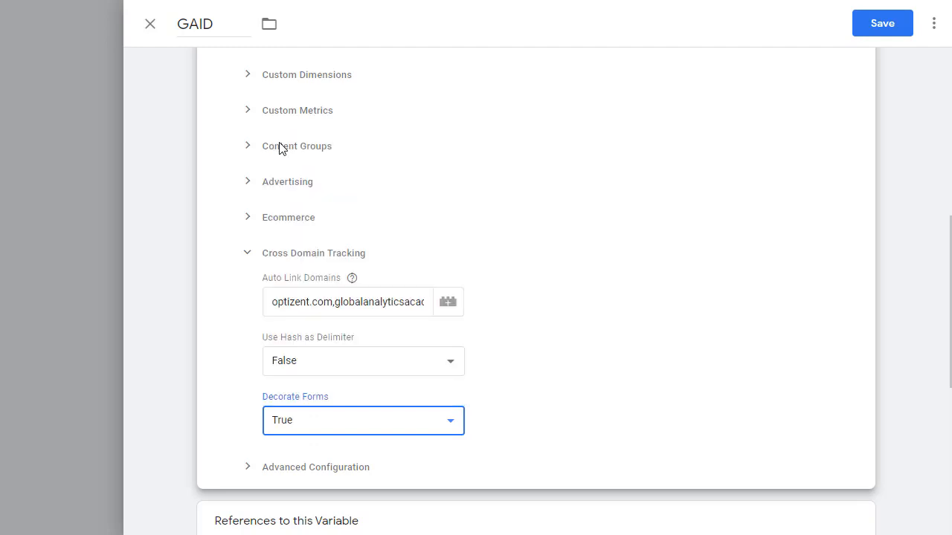
{"action": "scroll", "coordinate": [951, 56], "scroll_direction": "down", "scroll_amount": 3}
{"action": "scroll", "coordinate": [950, 56], "scroll_direction": "up", "scroll_amount": 1}
{"action": "scroll", "coordinate": [950, 56], "scroll_direction": "up", "scroll_amount": 6}
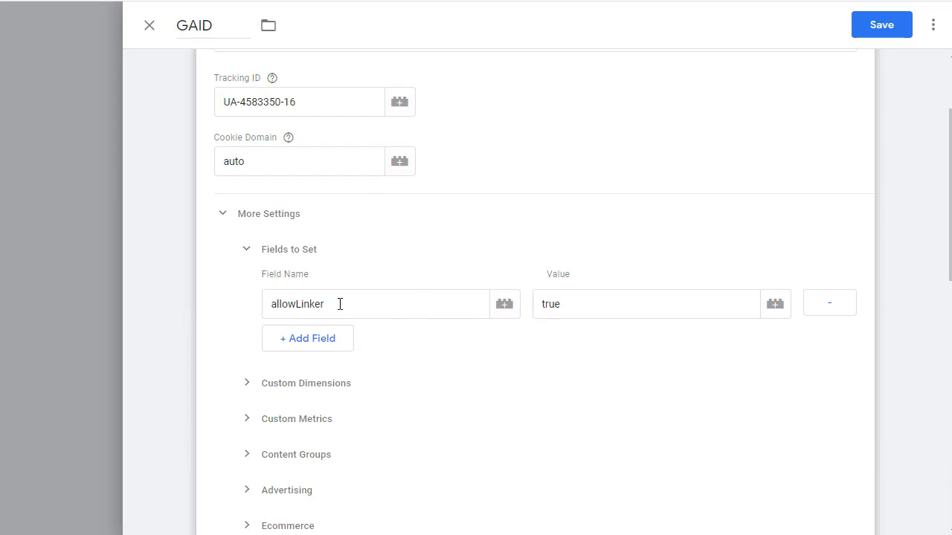
{"action": "scroll", "coordinate": [950, 253], "scroll_direction": "down", "scroll_amount": 3}
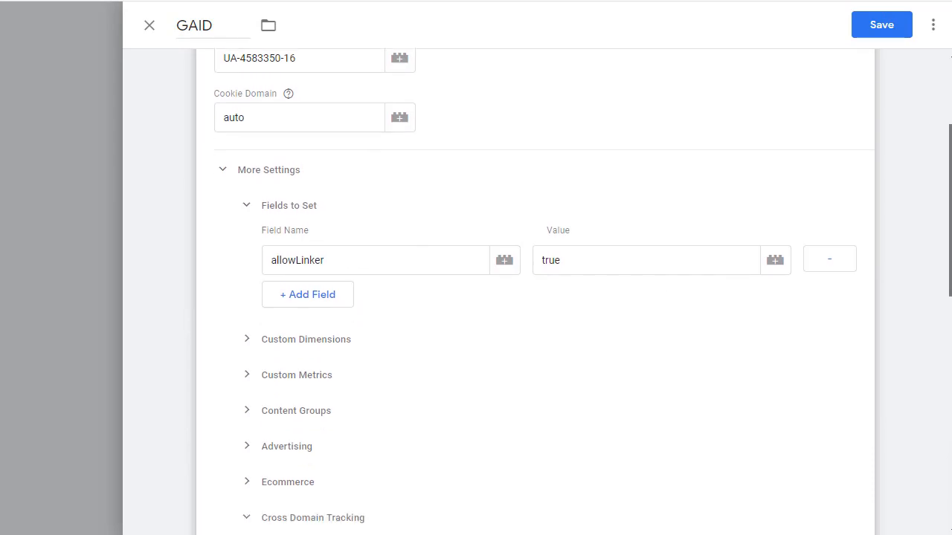
{"action": "scroll", "coordinate": [920, 376], "scroll_direction": "down", "scroll_amount": 1}
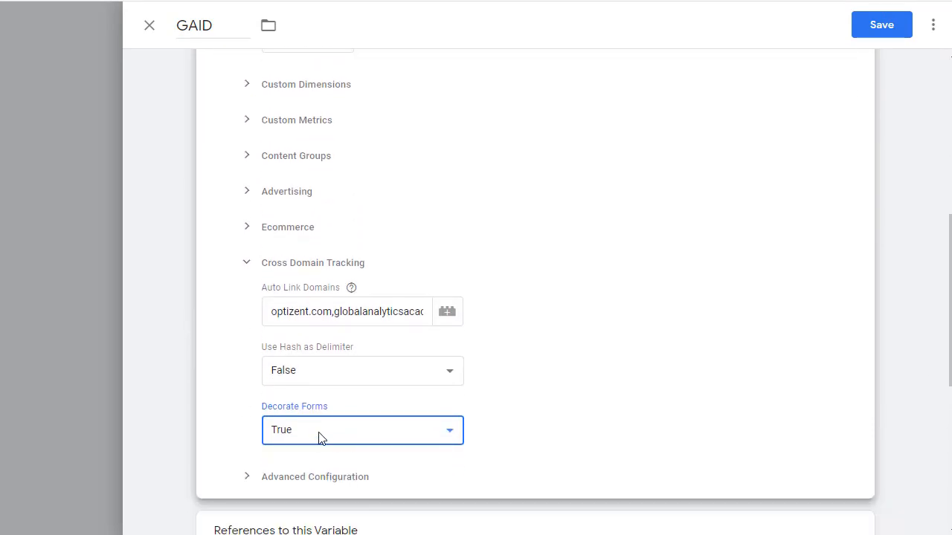
{"action": "left_click", "coordinate": [884, 34]}
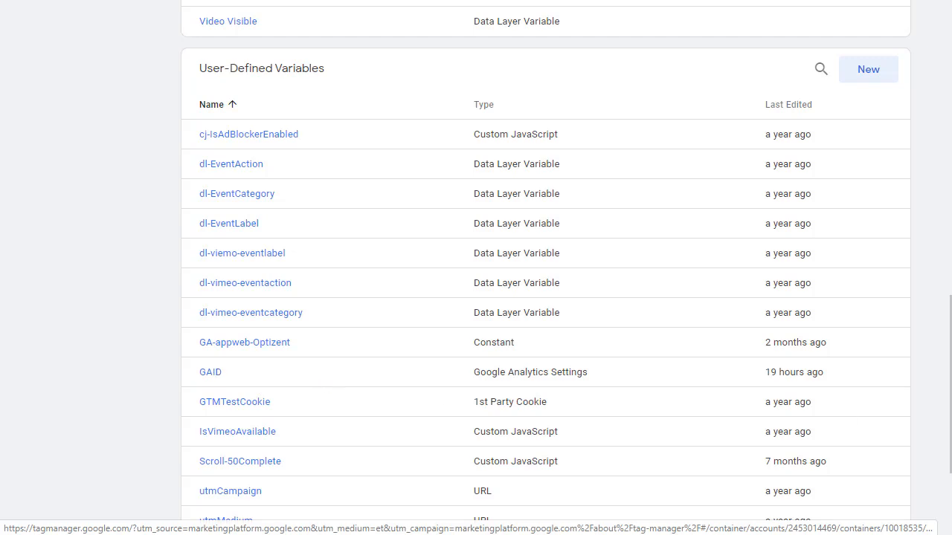
- Open the GA Page View tag, check which Google Analytics Settings variable it uses, and close it
{"action": "scroll", "coordinate": [322, 380], "scroll_direction": "up", "scroll_amount": 10}
{"action": "scroll", "coordinate": [240, 291], "scroll_direction": "up", "scroll_amount": 1}
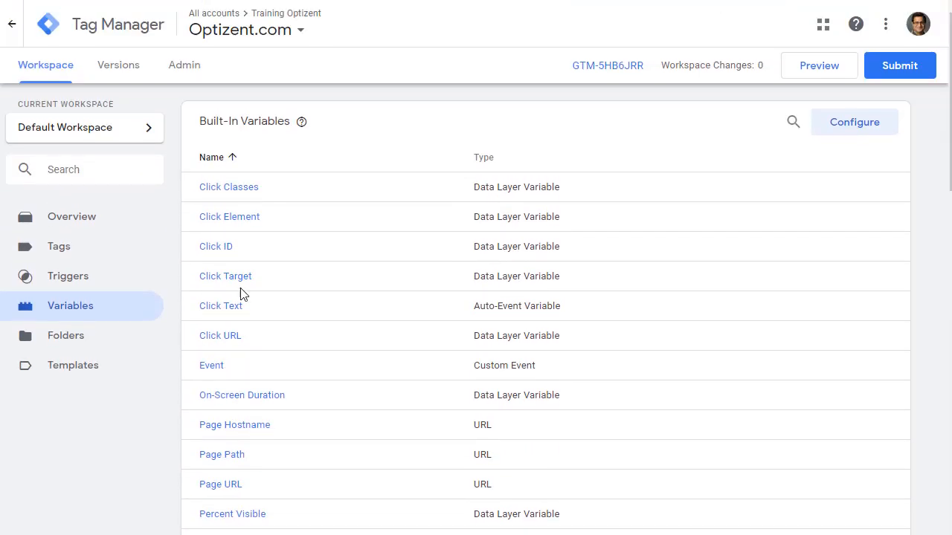
{"action": "left_click", "coordinate": [41, 249]}
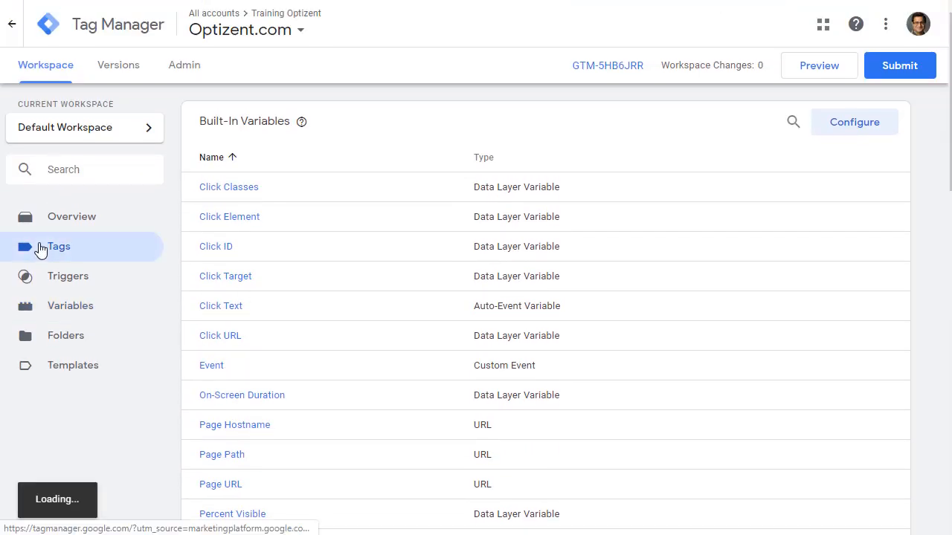
{"action": "scroll", "coordinate": [329, 367], "scroll_direction": "down", "scroll_amount": 3}
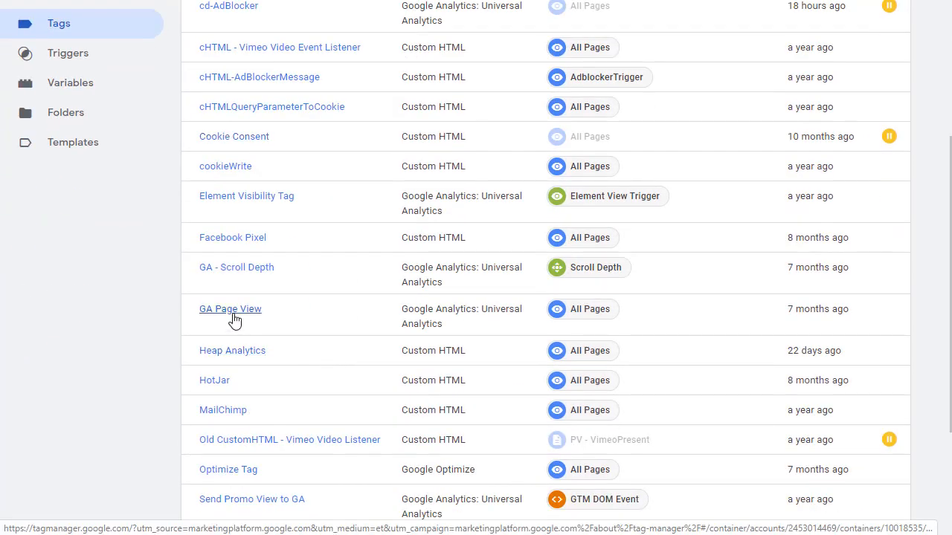
{"action": "left_click", "coordinate": [233, 316]}
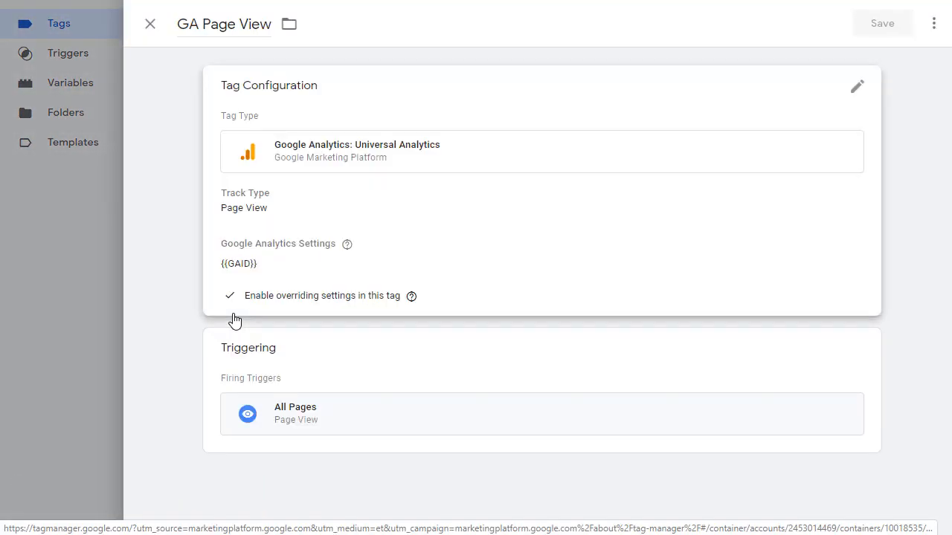
{"action": "left_click", "coordinate": [280, 288]}
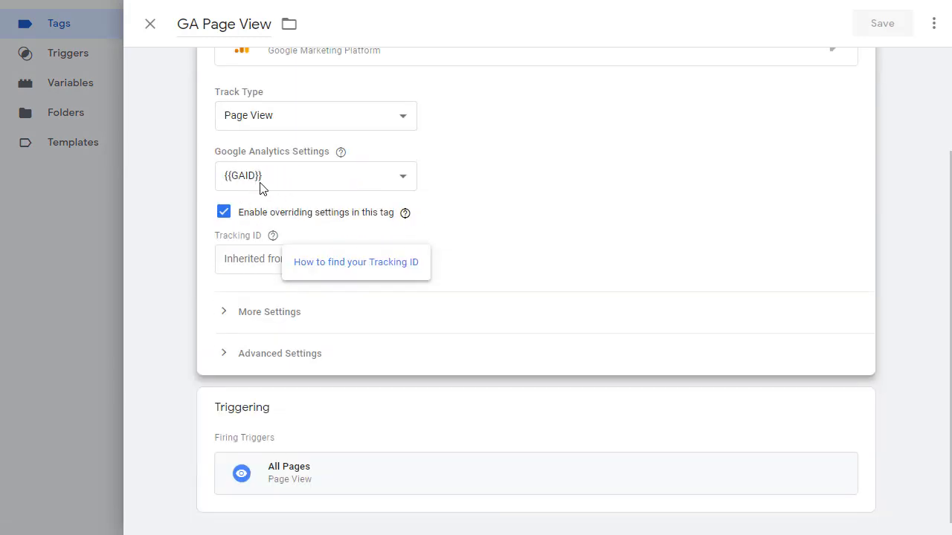
{"action": "left_click", "coordinate": [154, 30]}
- Submit the workspace changes and publish them as a version named Cross Domain Tracking
{"action": "scroll", "coordinate": [829, 177], "scroll_direction": "up", "scroll_amount": 1}
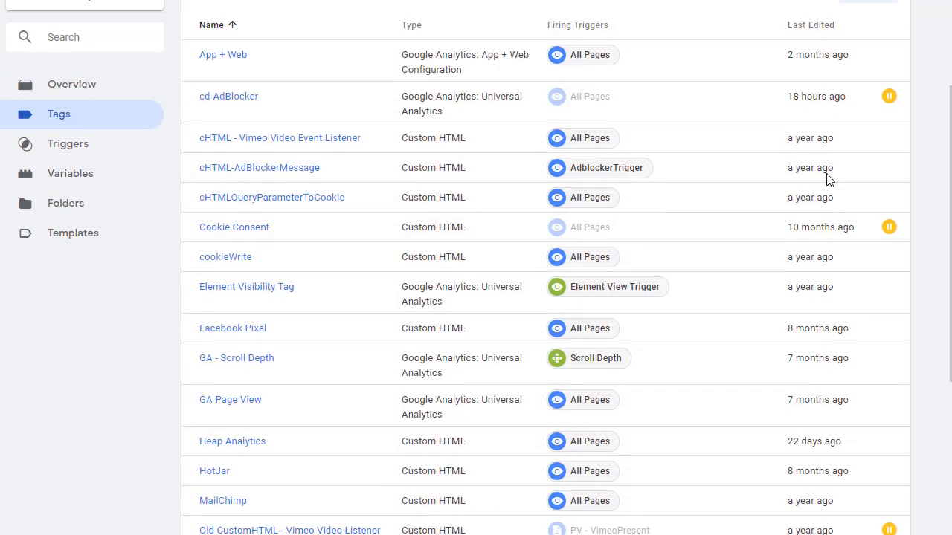
{"action": "scroll", "coordinate": [829, 179], "scroll_direction": "up", "scroll_amount": 2}
{"action": "left_click", "coordinate": [884, 67]}
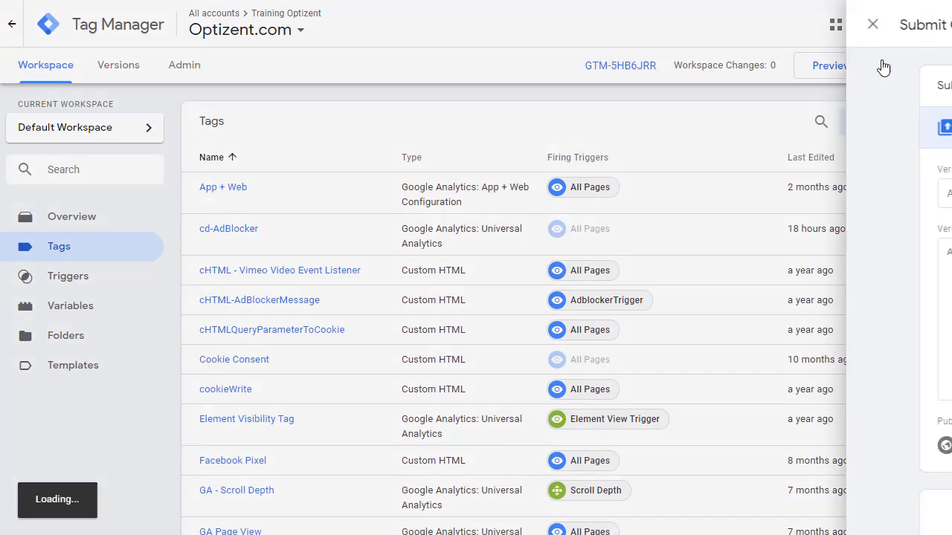
{"action": "left_click", "coordinate": [246, 195]}
{"action": "type", "text": "Cross"}
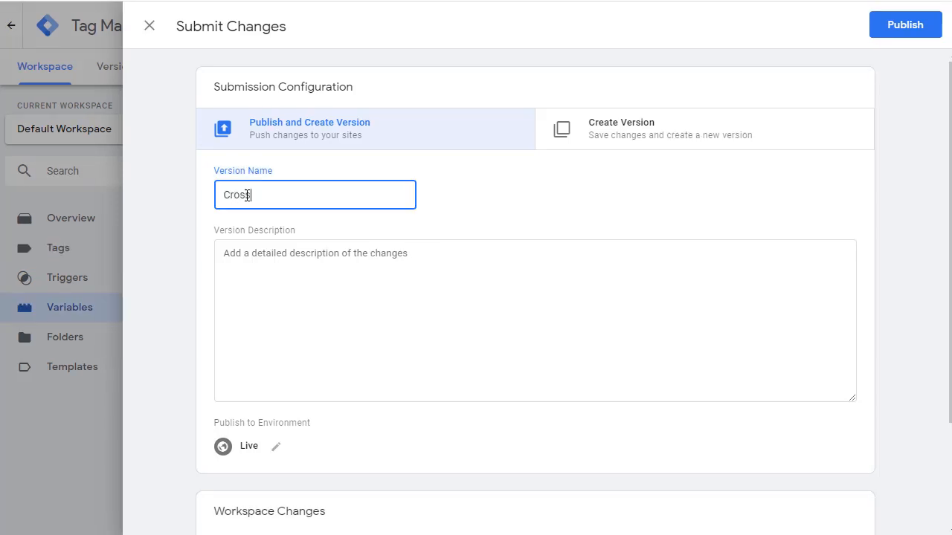
{"action": "type", "text": " Domain Tracking"}
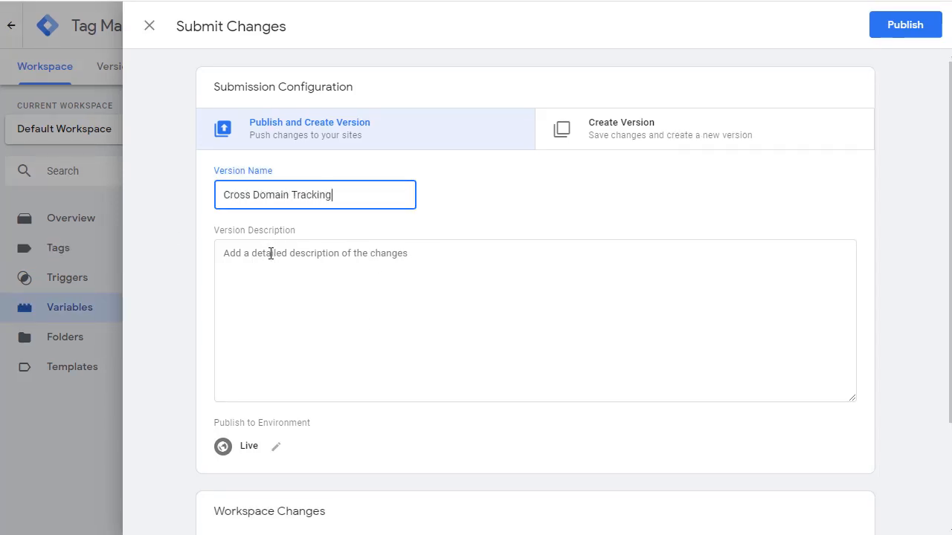
{"action": "left_click", "coordinate": [893, 28]}
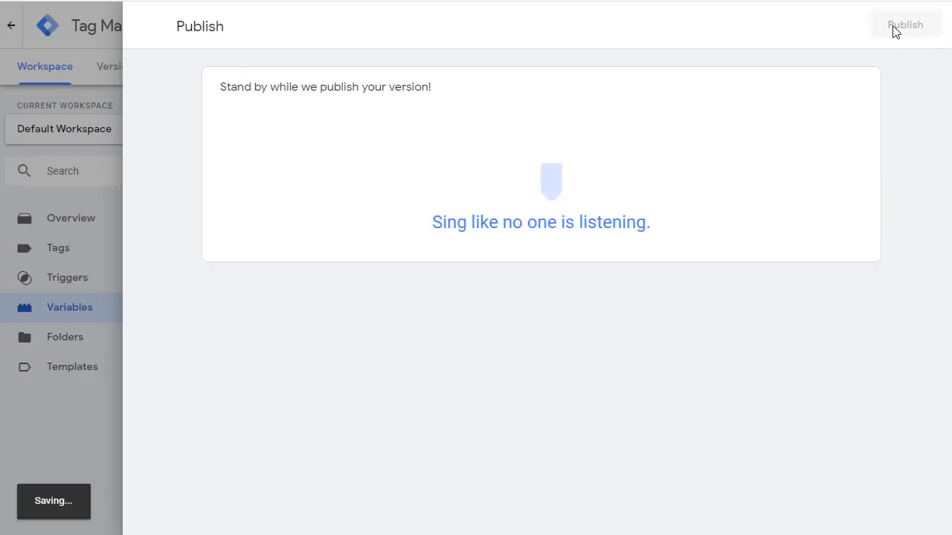